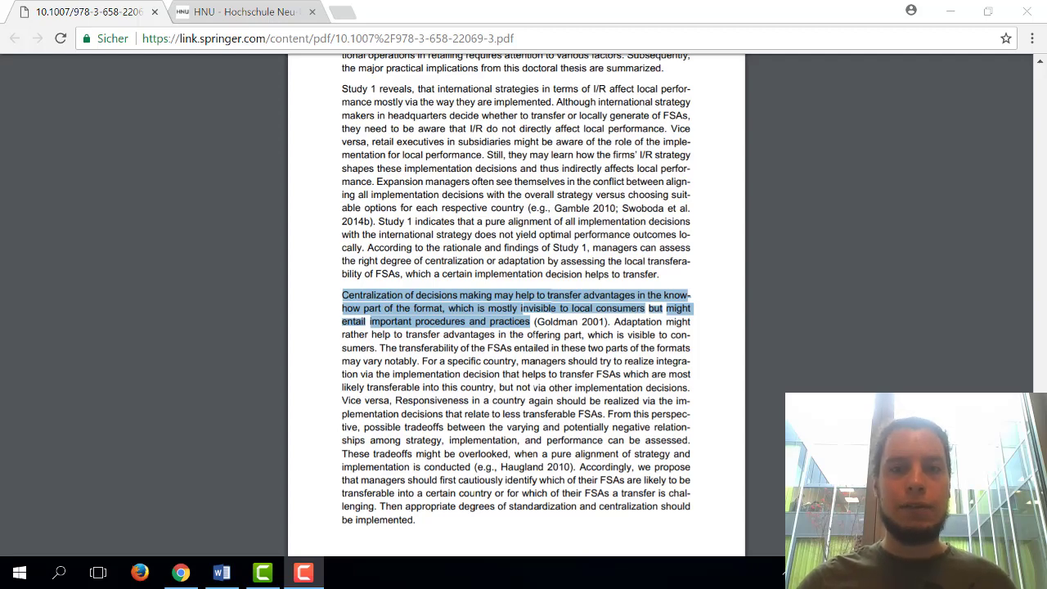
Step: Highlight the page 137 passage citing Goldman 2001 and check the book's cover before returning to Word
left_click_drag(341, 296, 530, 322)
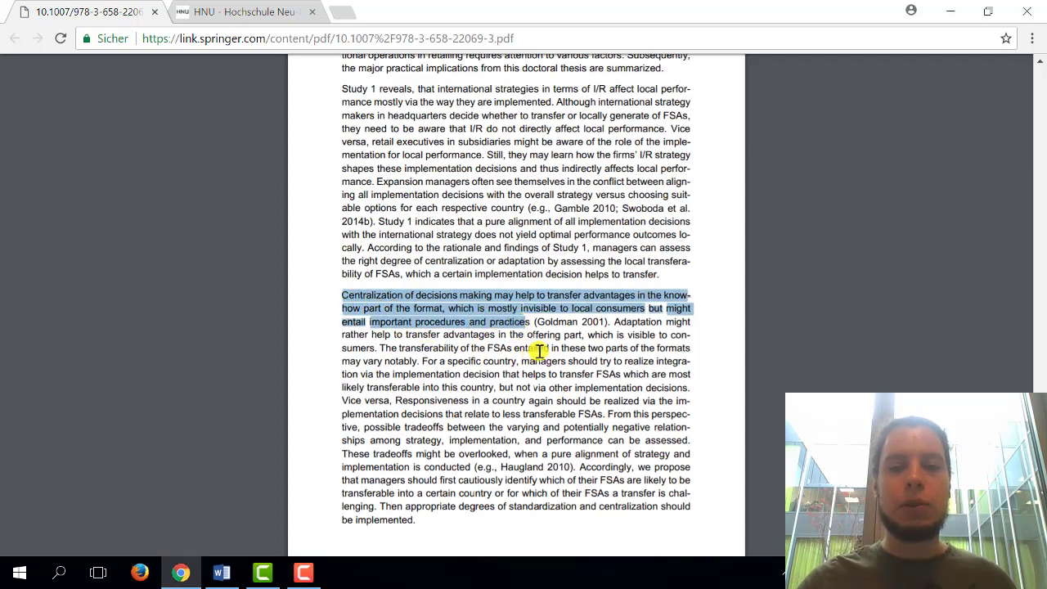
mouse_move(563, 325)
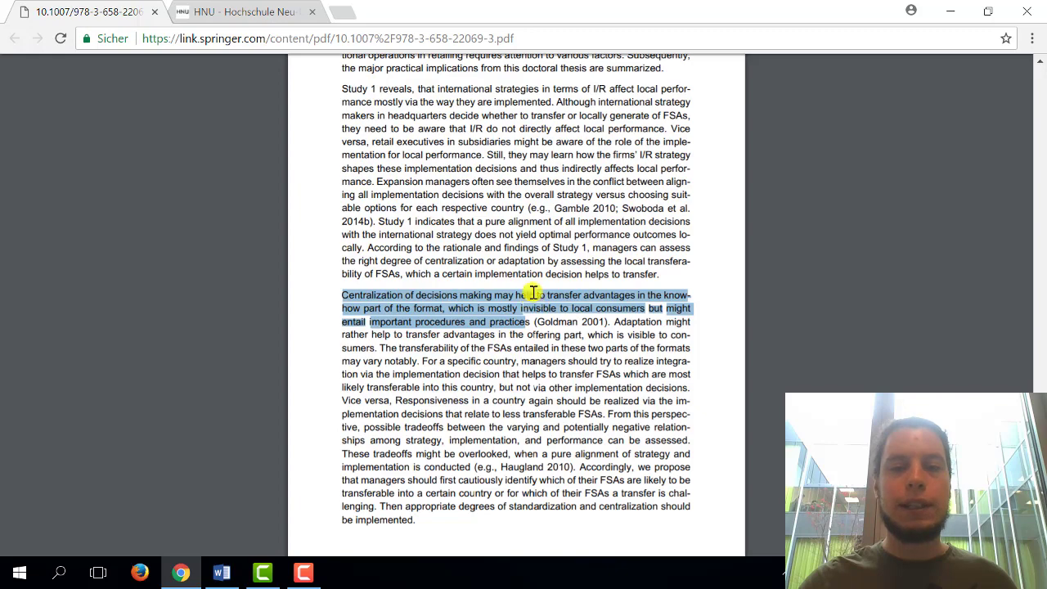
left_click_drag(1040, 426, 1041, 68)
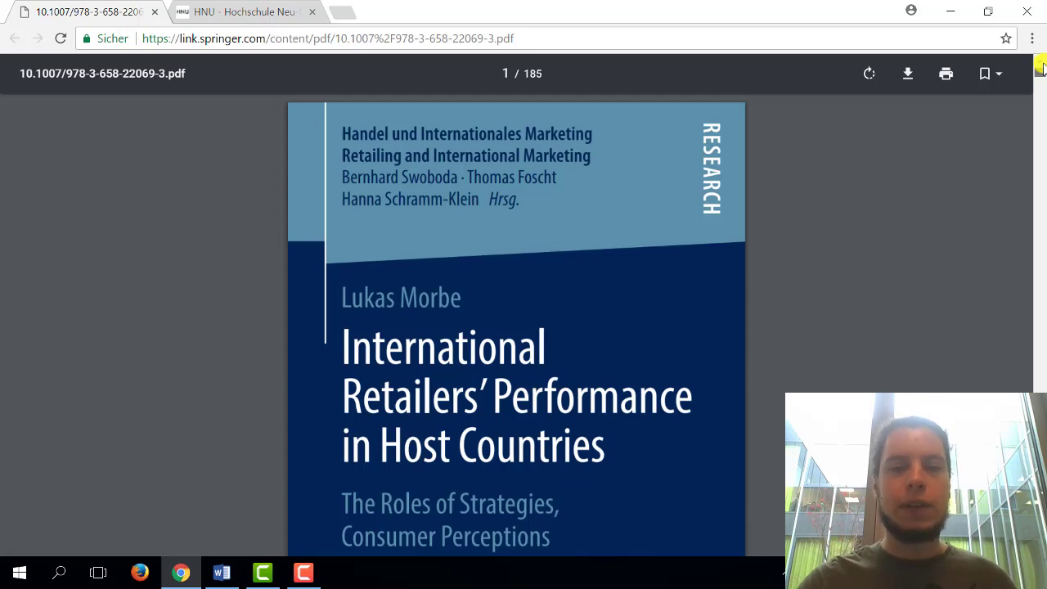
left_click_drag(1040, 69, 748, 240)
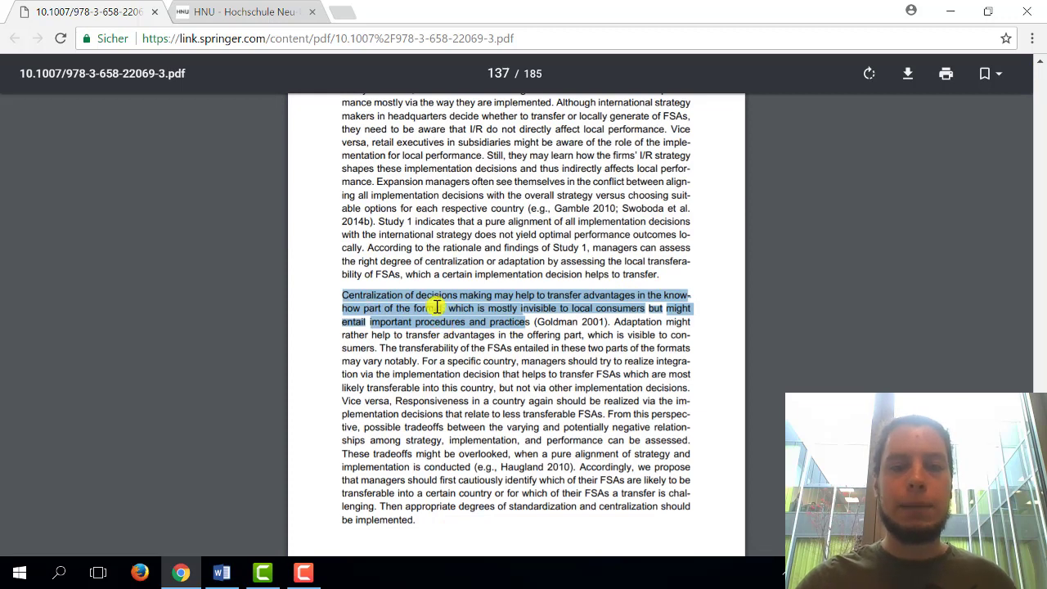
left_click(223, 570)
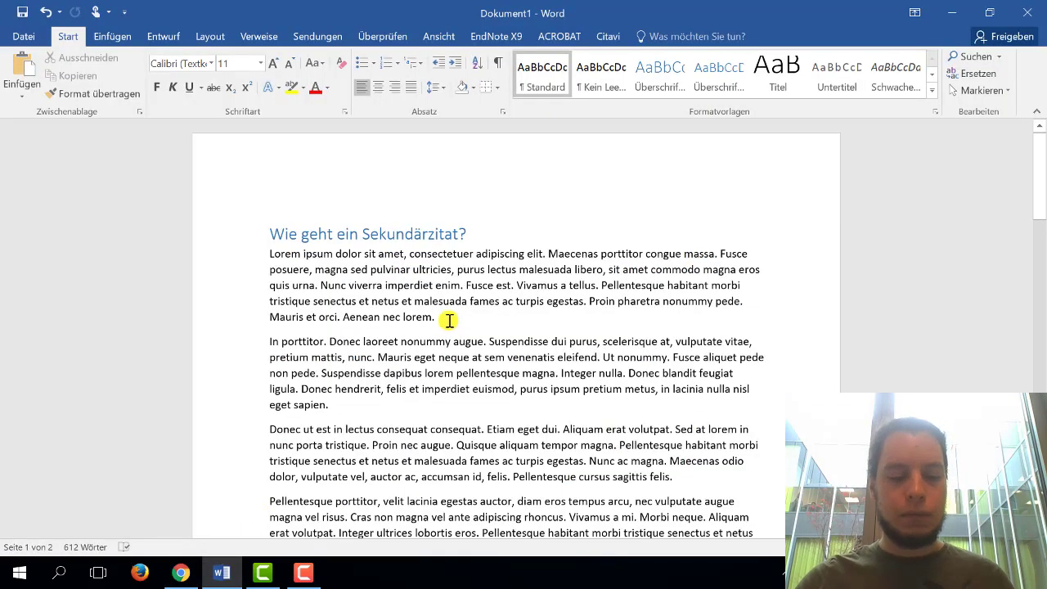
Step: Paste '(Morbe 2018, S. 116)' after 'lorem' at the end of the first paragraph
type("(Morbe 2018, S. 116)")
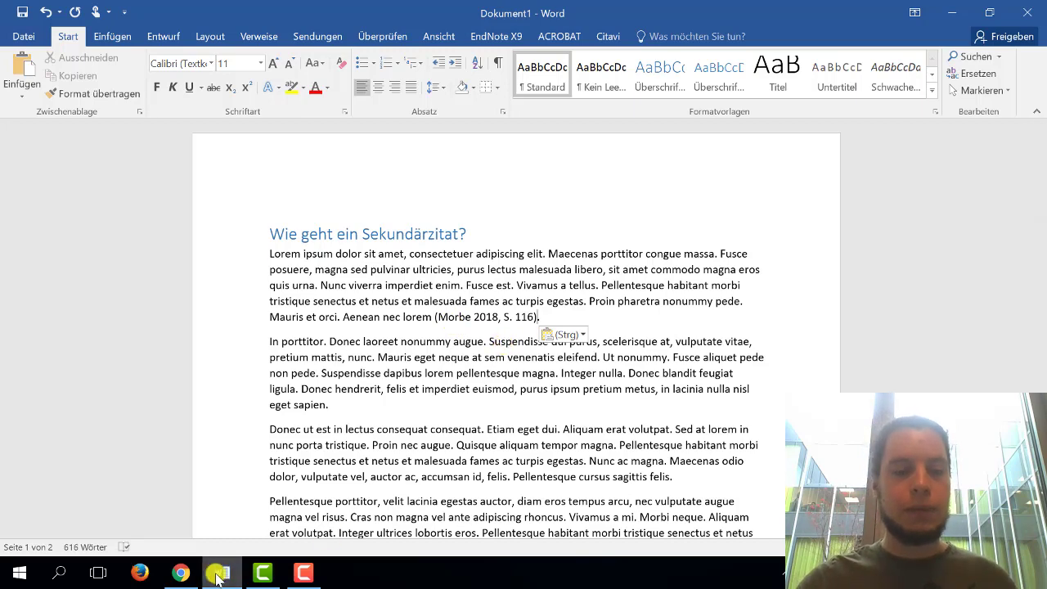
left_click(181, 573)
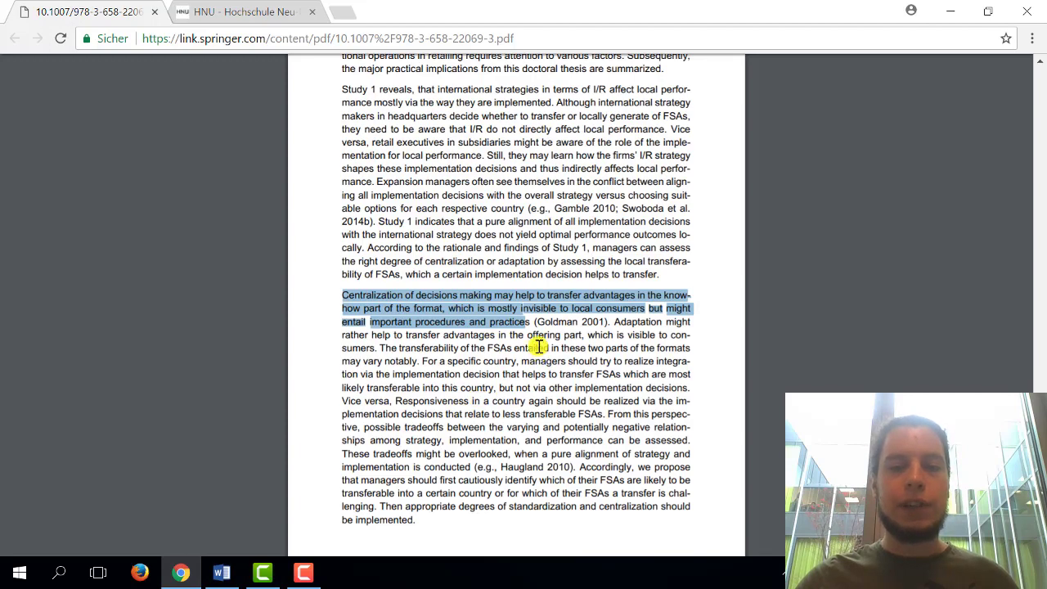
Step: Scroll up to the page 116 header and back down to the Goldman 2001 passage
scroll(540, 348, "up", 2)
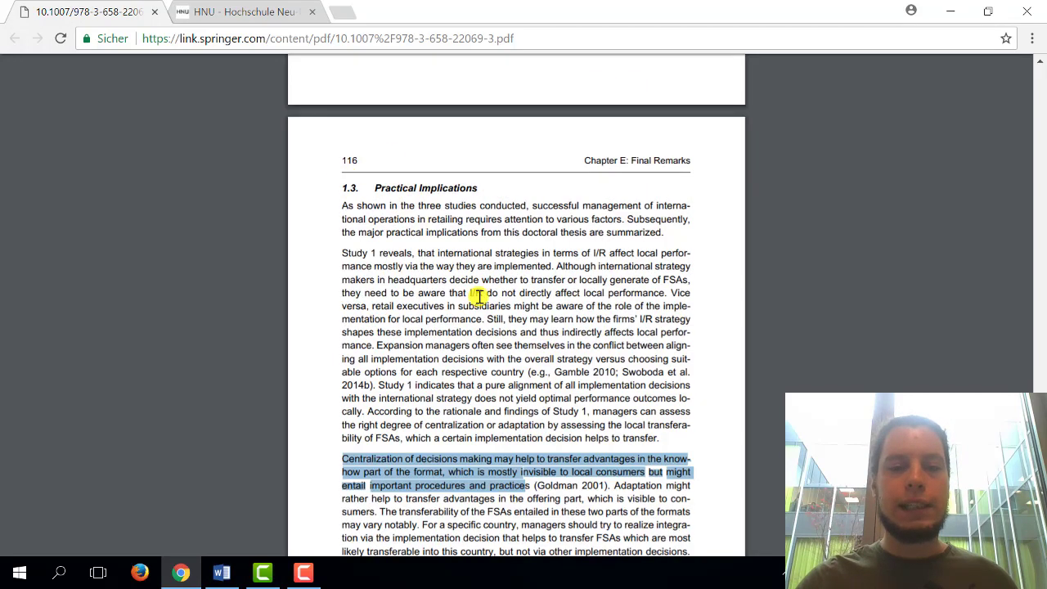
scroll(545, 348, "down", 2)
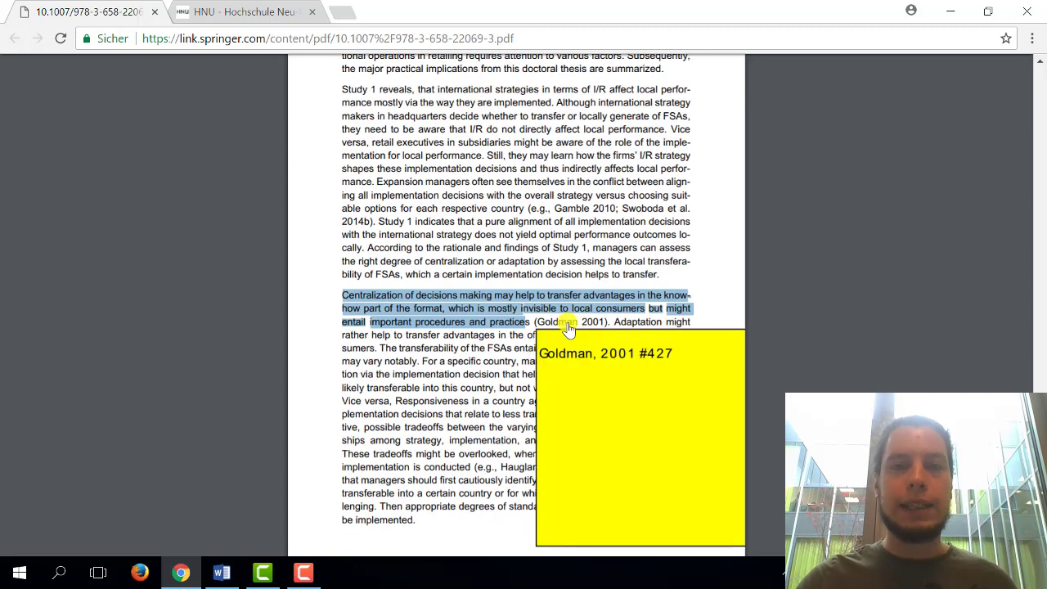
Step: Replace 'Morbe 2018, S. 116' in the citation with 'Goldman 2001' so it reads '(Goldman 2001)'
left_click(221, 573)
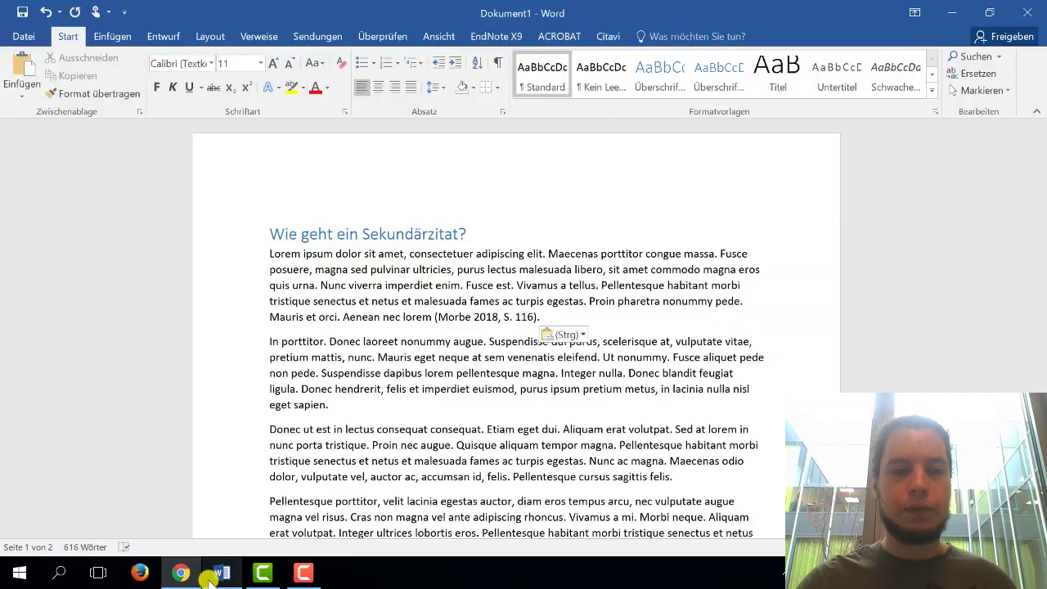
left_click_drag(438, 316, 494, 315)
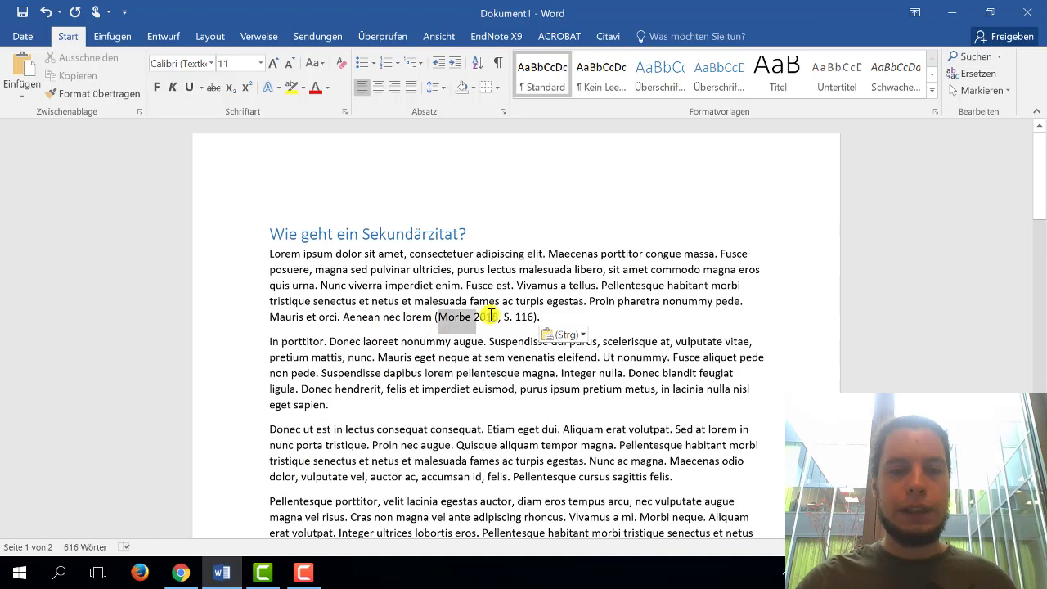
type("Goldman ")
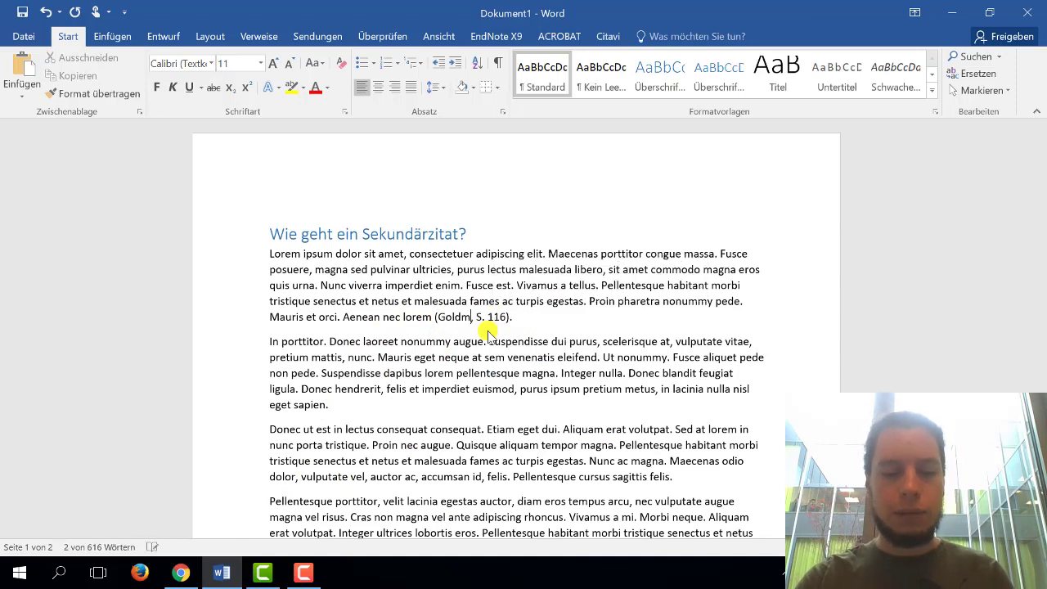
type("2001,")
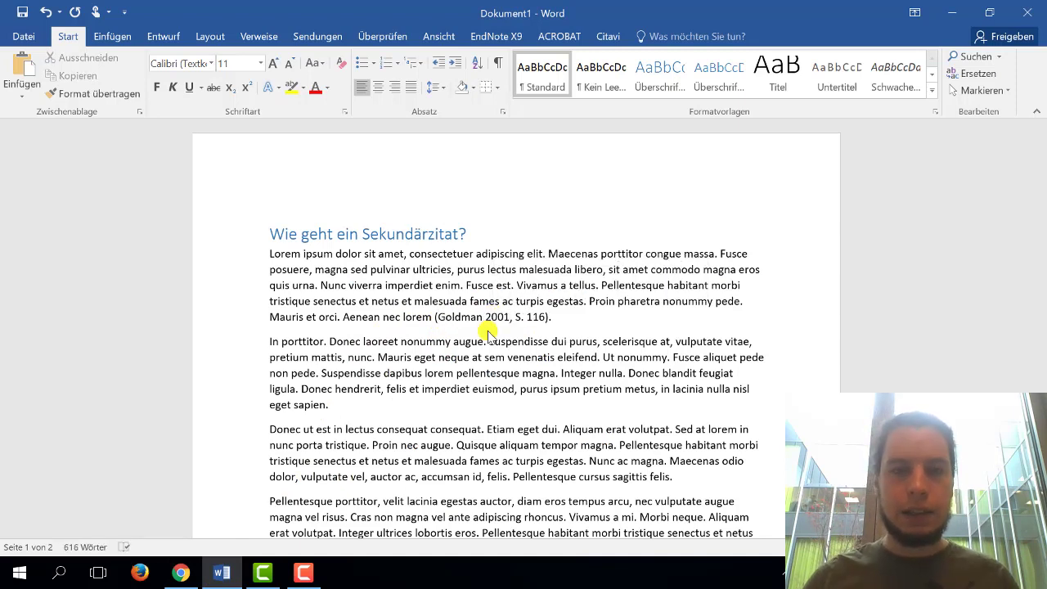
key("shift+Right")
key("shift+Right")
key("shift+Right")
key("shift+Right")
key("shift+Right")
key("shift+Right")
key("shift+Right")
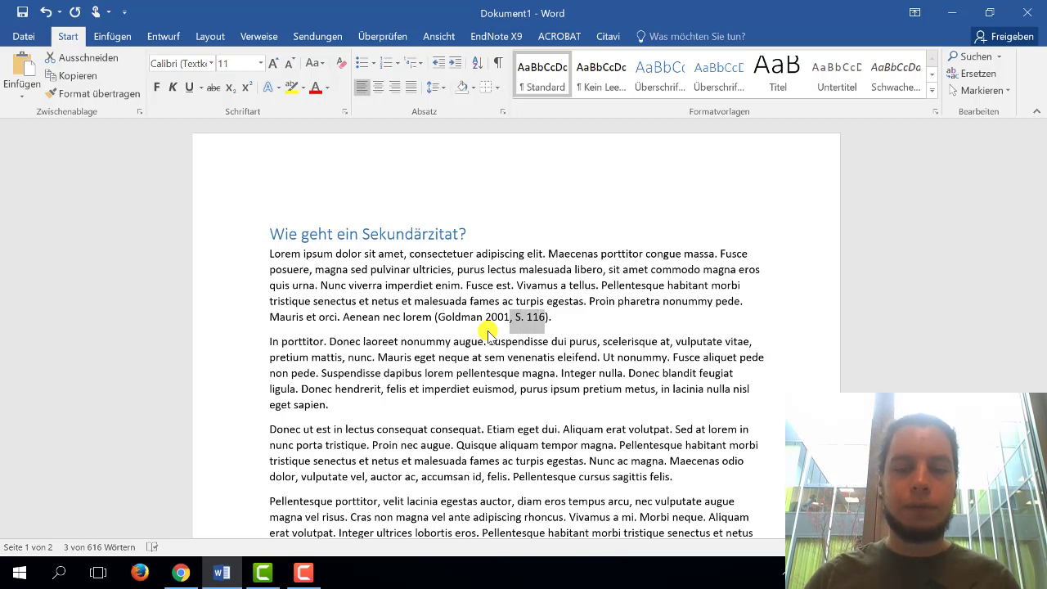
key("Delete")
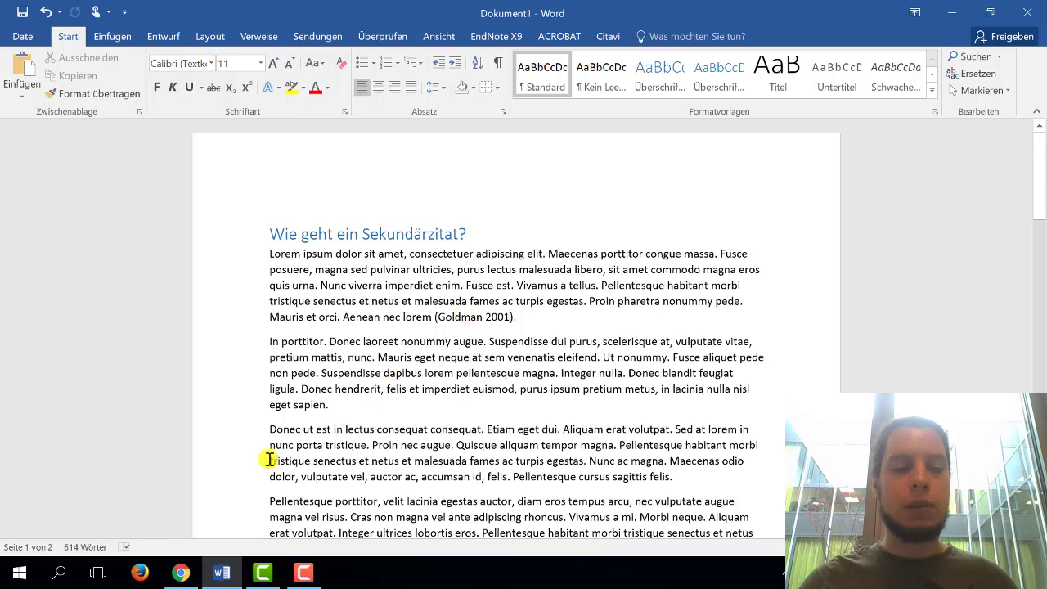
left_click(190, 576)
mouse_move(561, 329)
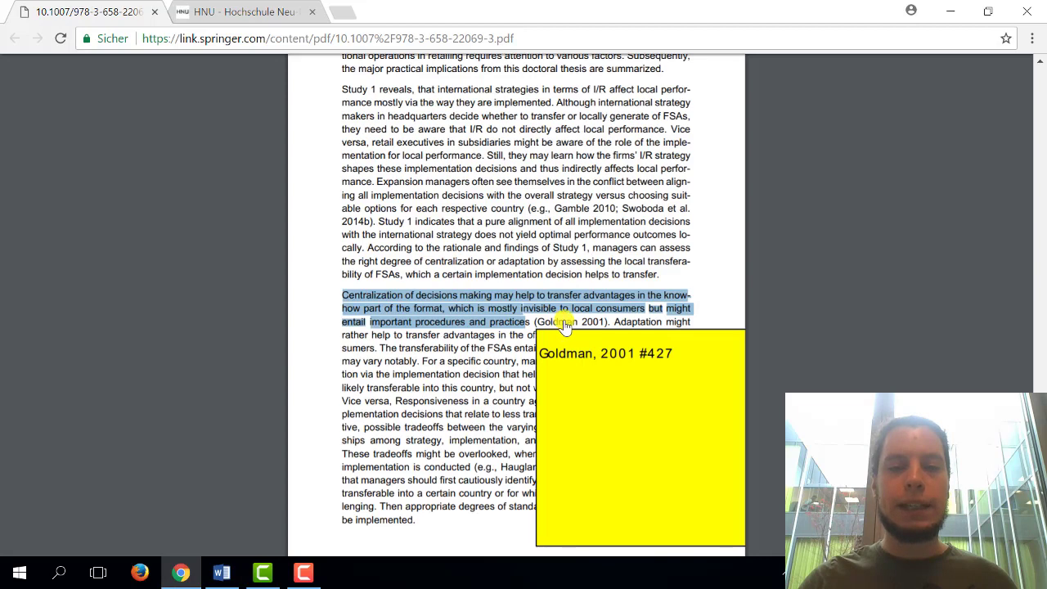
Step: Follow the Goldman 2001 citation to the References and select its journal, 'Journal of Retailing'
left_click(564, 325)
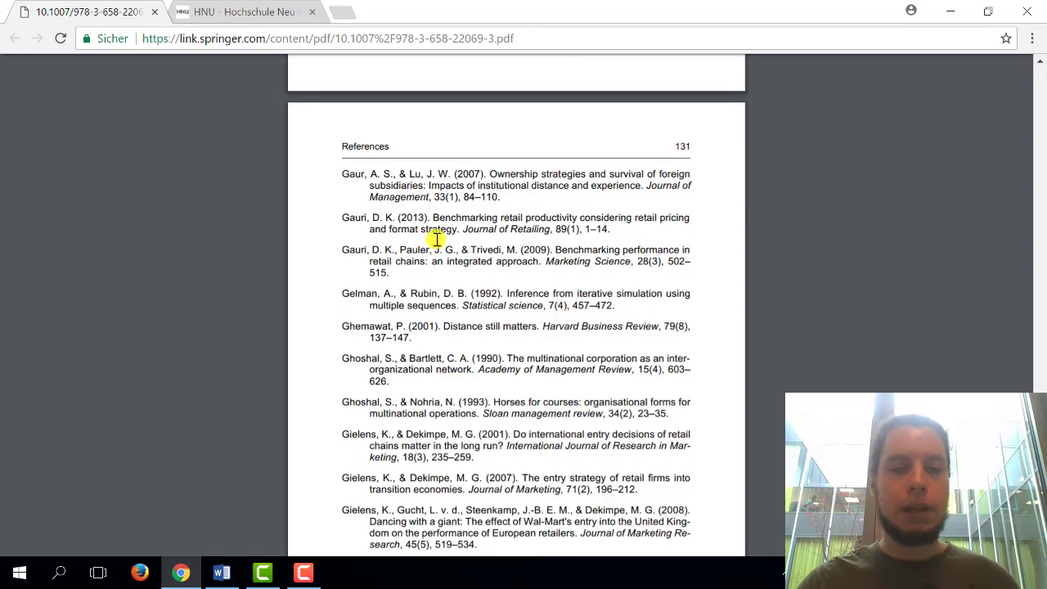
scroll(338, 238, "down", 2)
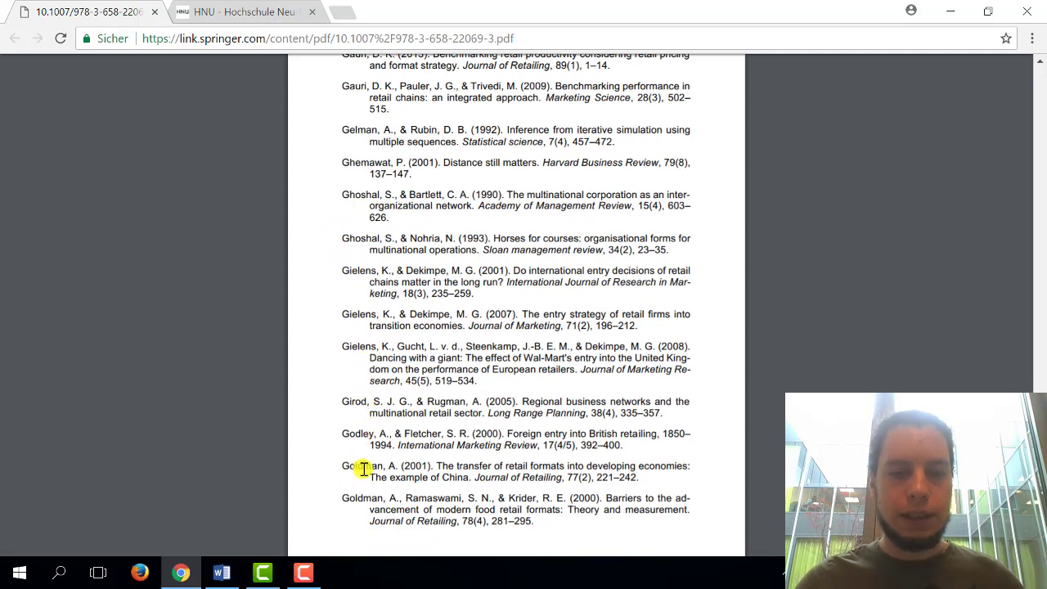
left_click_drag(475, 477, 564, 478)
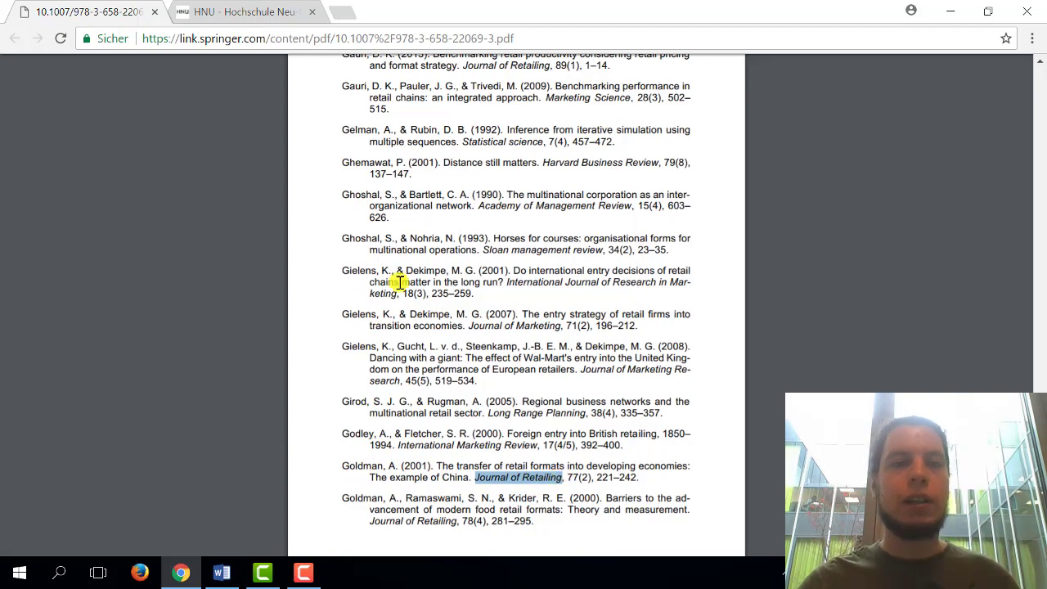
left_click(260, 11)
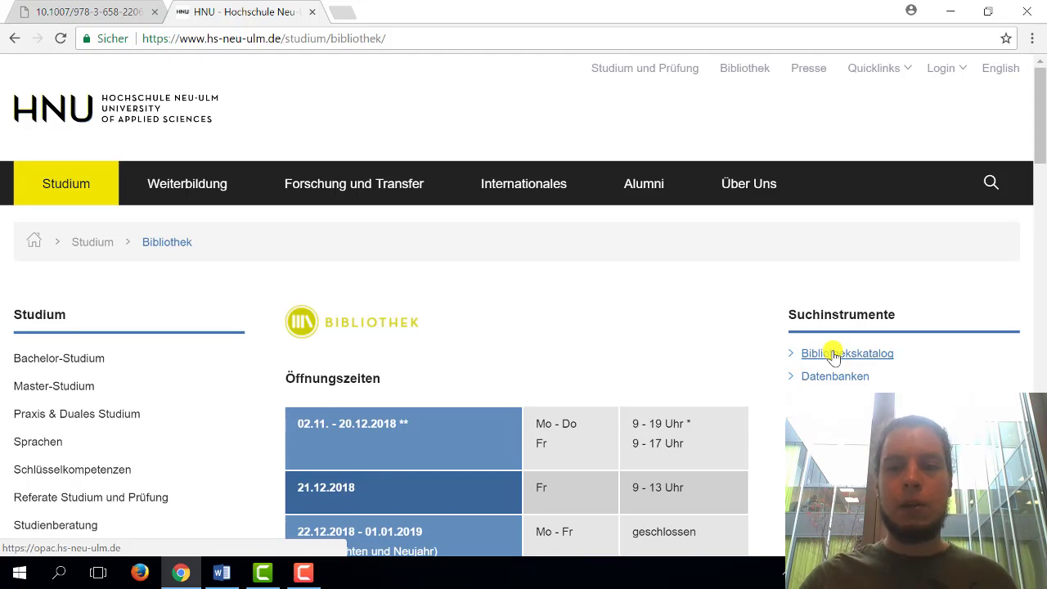
Step: Open the Elektronische Zeitschriftenbibliothek and search for 'journal of retailing' using the title suggestion
left_click(797, 400)
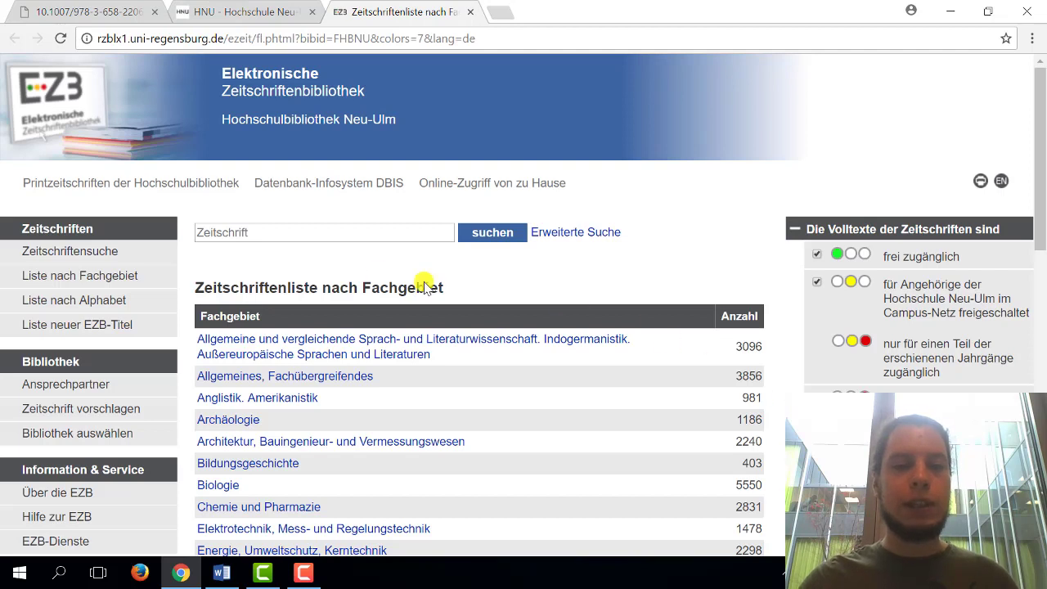
left_click(315, 231)
type("jo")
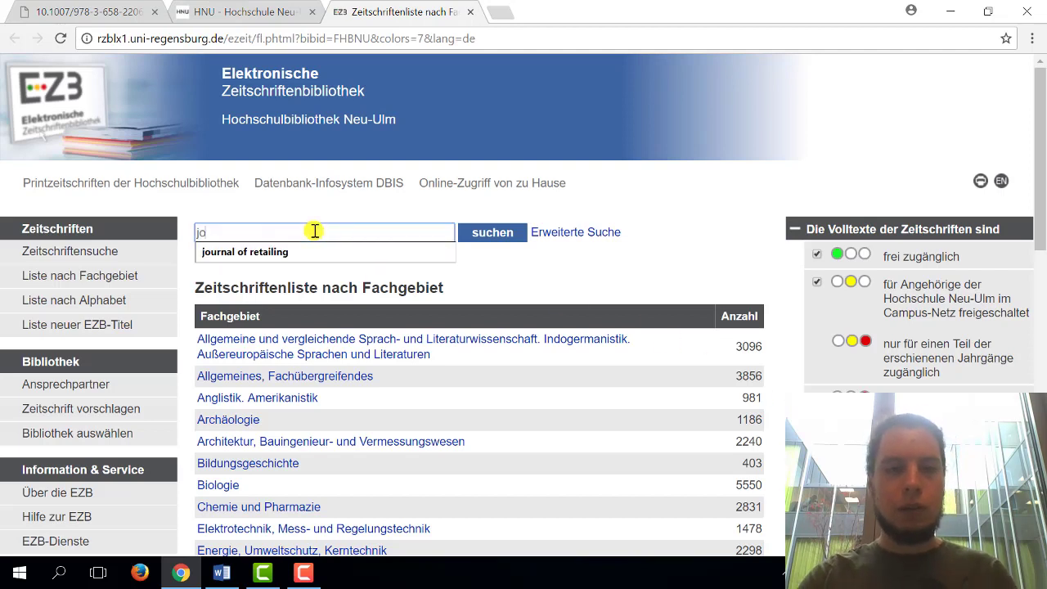
type("ur")
key("Down")
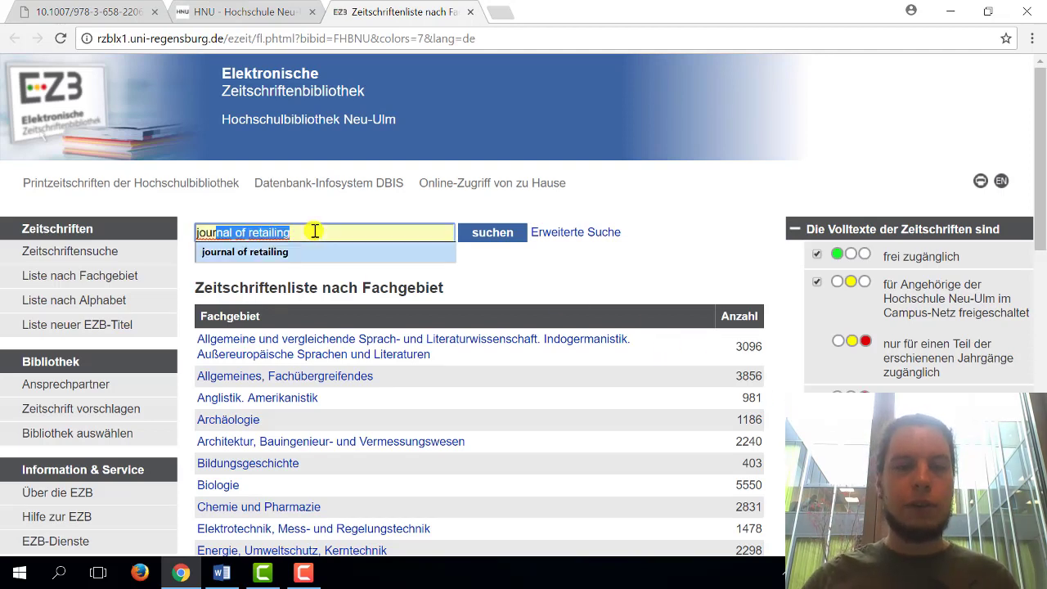
left_click(495, 234)
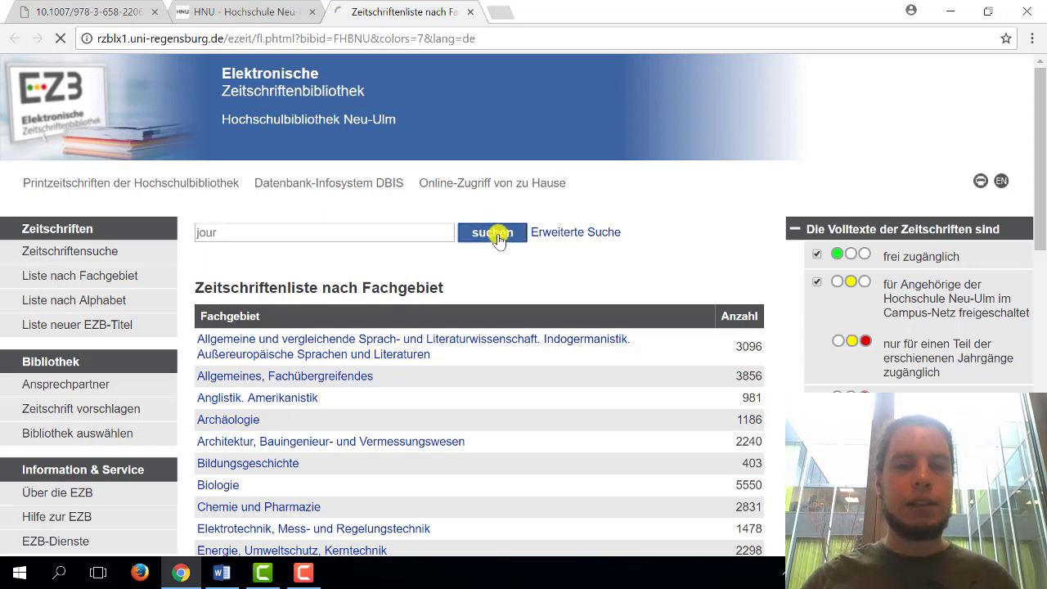
Step: Rerun the 'journal of retailing' search and open its 'via EBSCO Host' entry, then minimize Chrome
left_click(338, 229)
type("j")
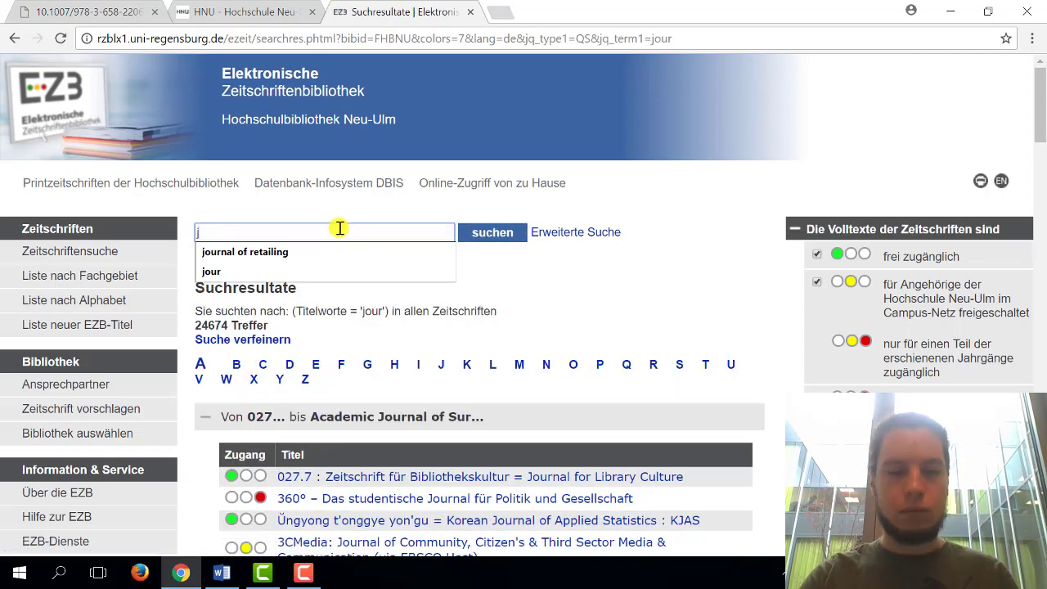
type("ournal")
key("Down")
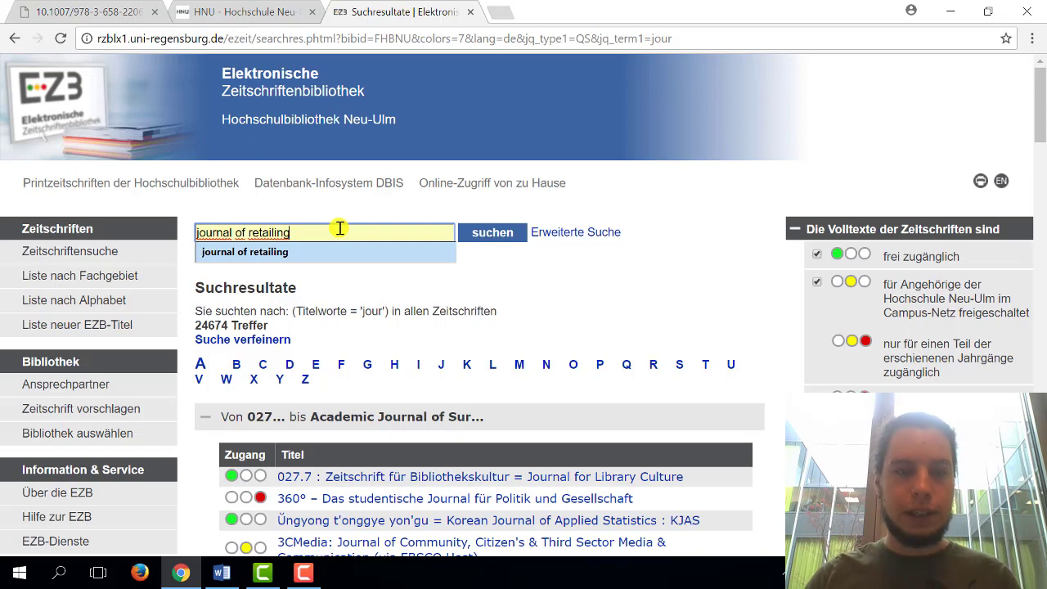
key("Return")
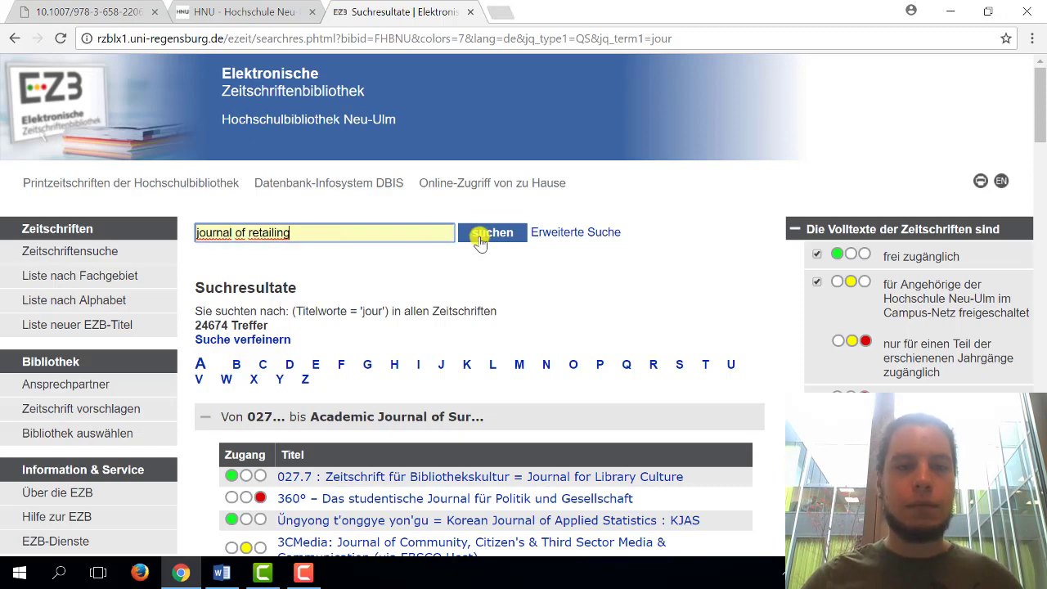
left_click(480, 238)
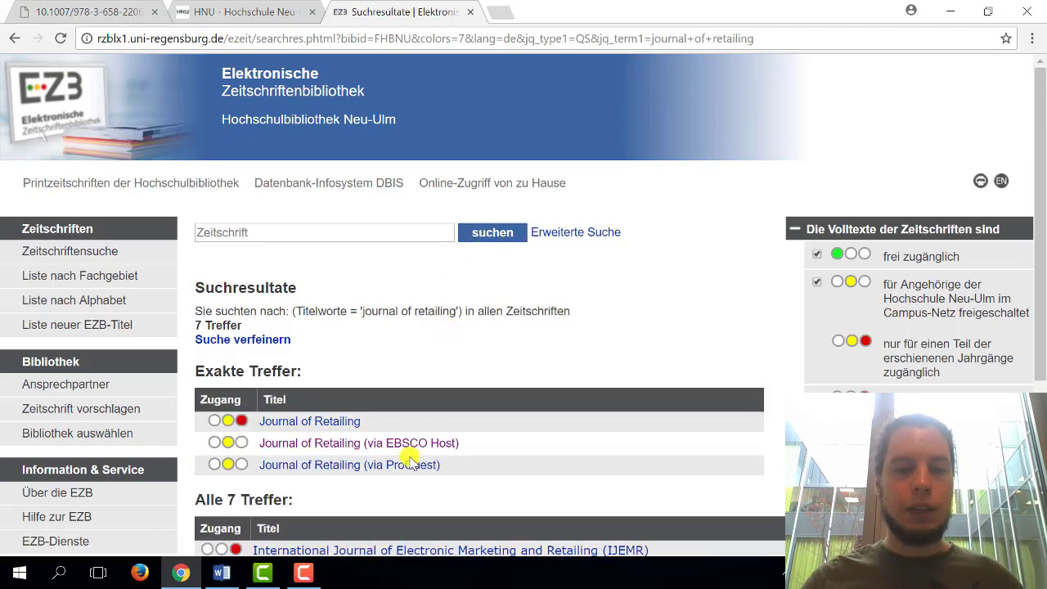
left_click(401, 446)
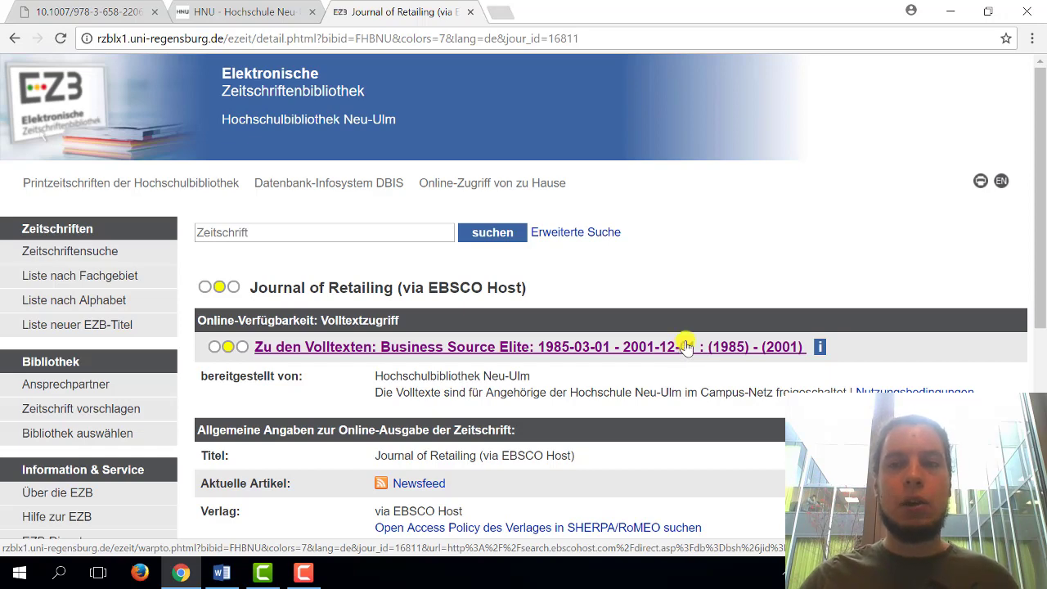
left_click(951, 12)
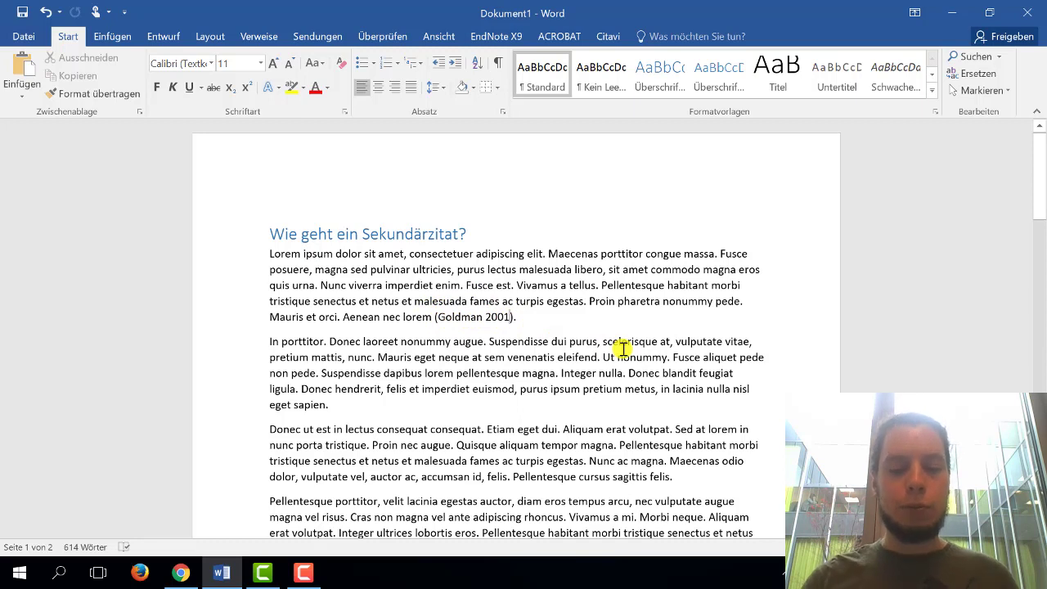
Step: Add ', zitiert nach' plus the pasted 'Morbe 2018, S. 116' inside the parentheses, removing the duplicate brackets
type(", zitiert nach")
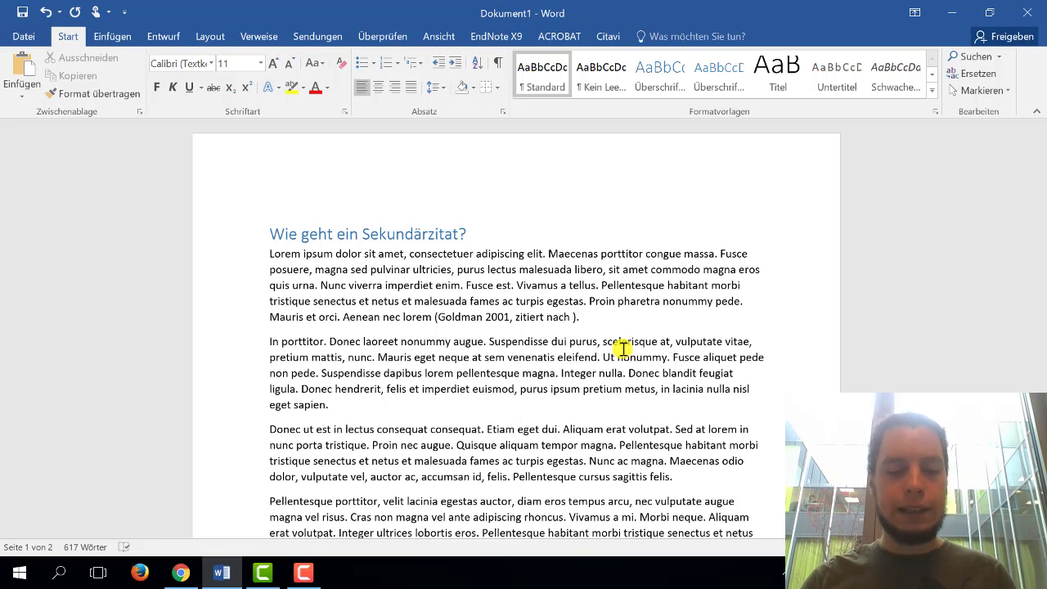
type("(Morbe 2018, S. 116)")
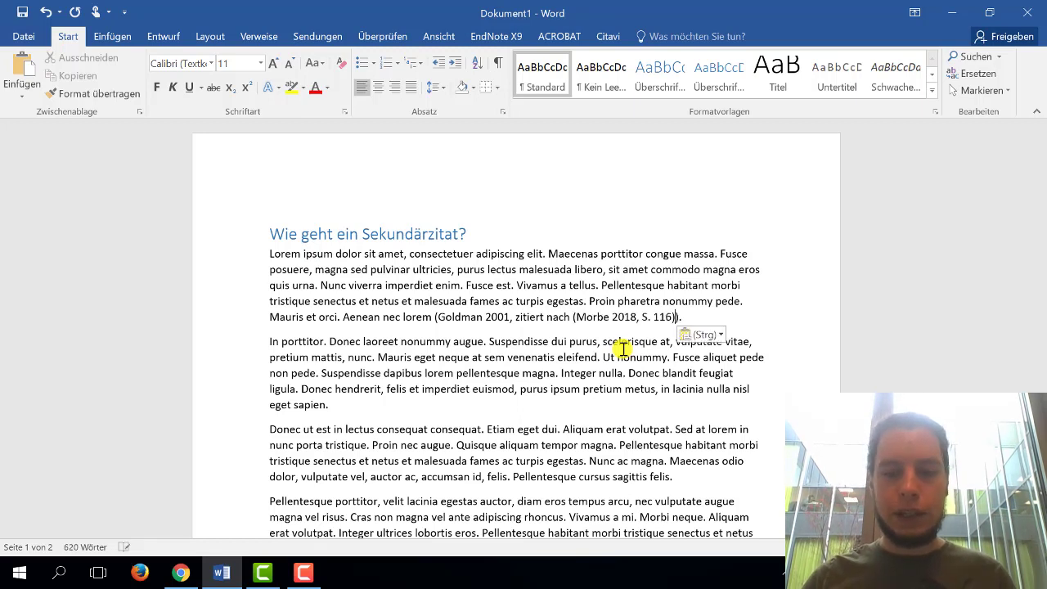
key("BackSpace")
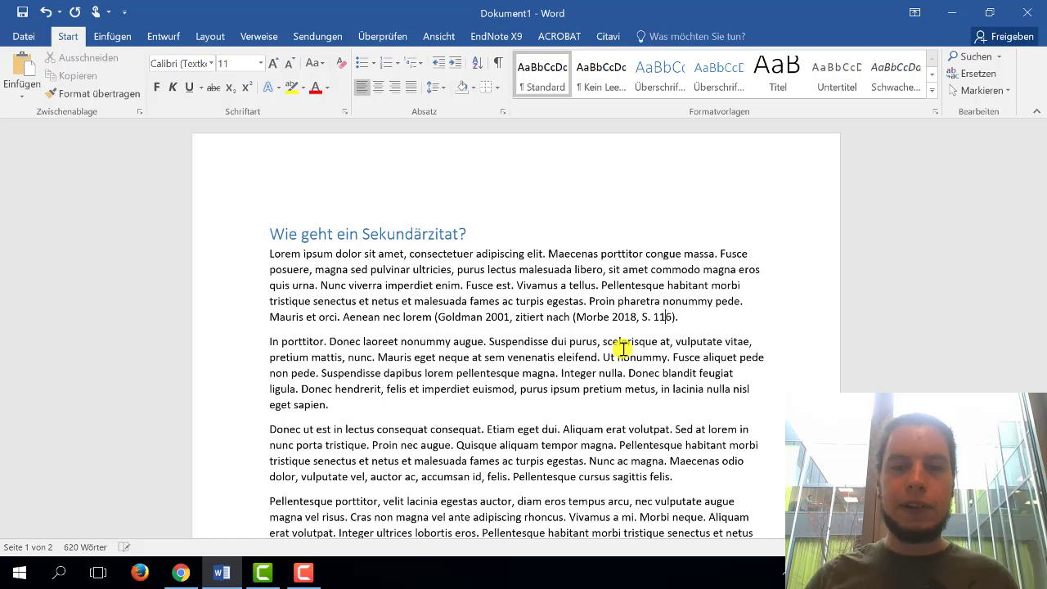
key("Left")
key("Left")
key("Left")
key("BackSpace")
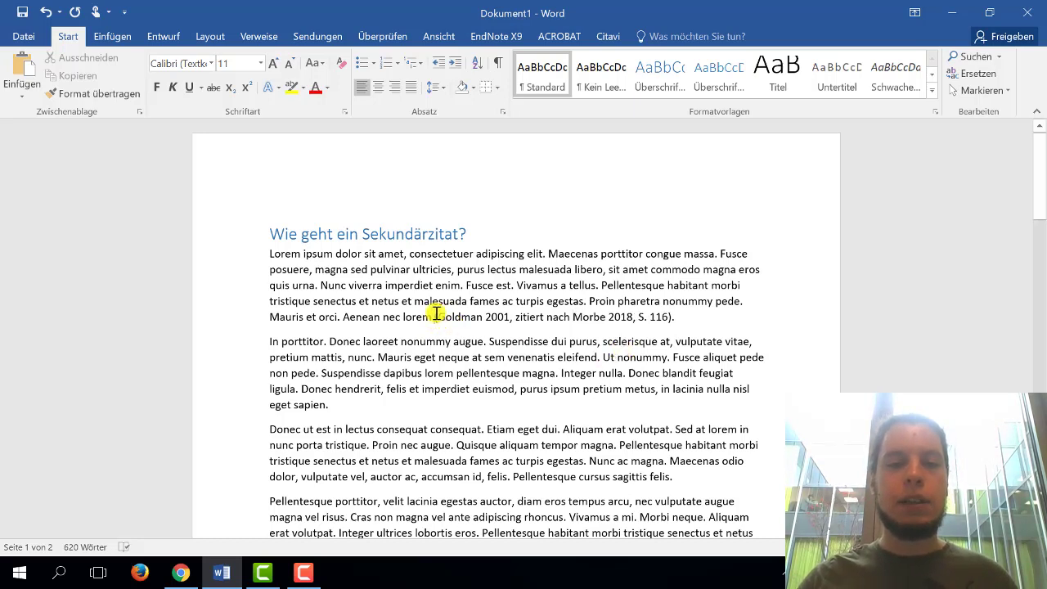
left_click_drag(434, 318, 665, 316)
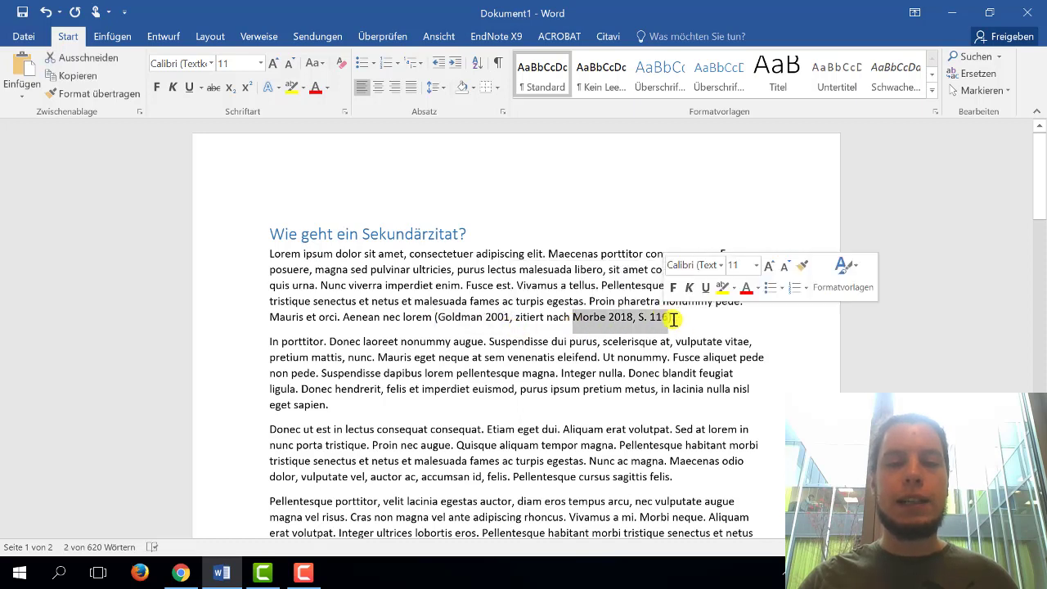
left_click(683, 320)
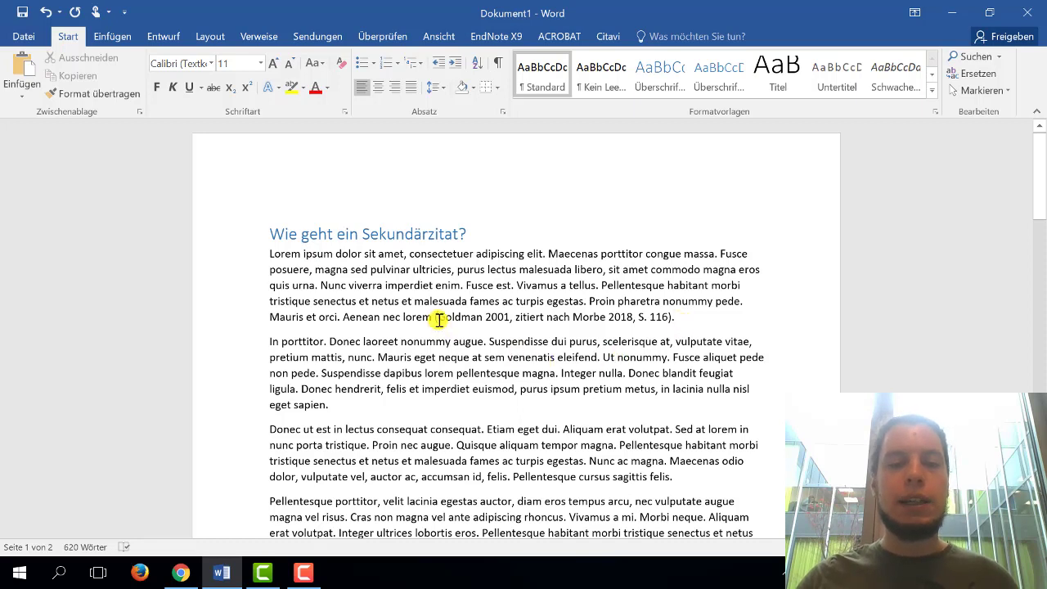
left_click_drag(437, 320, 515, 319)
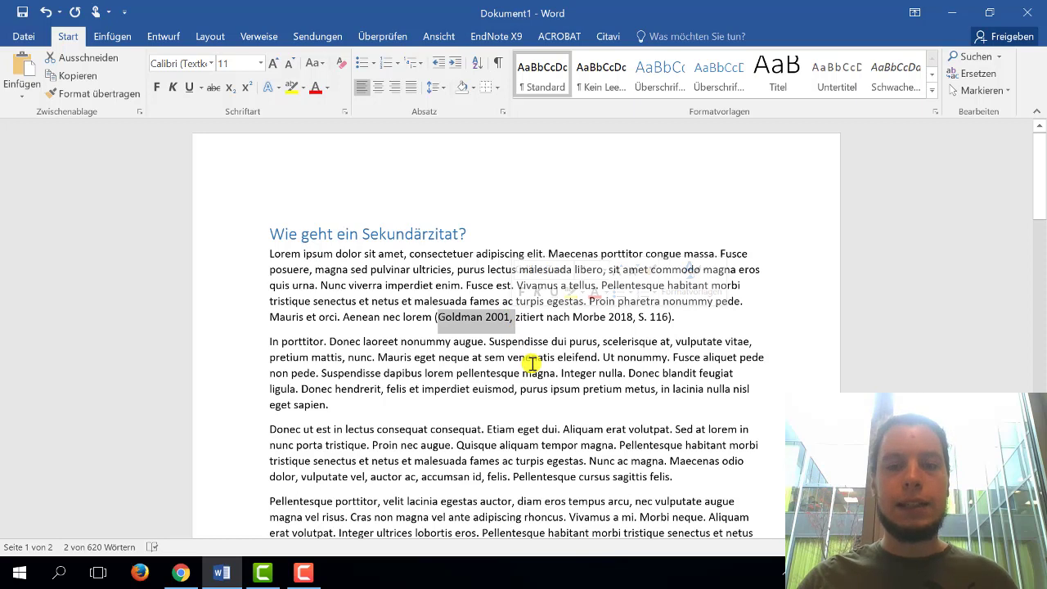
left_click_drag(572, 319, 674, 320)
left_click(713, 327)
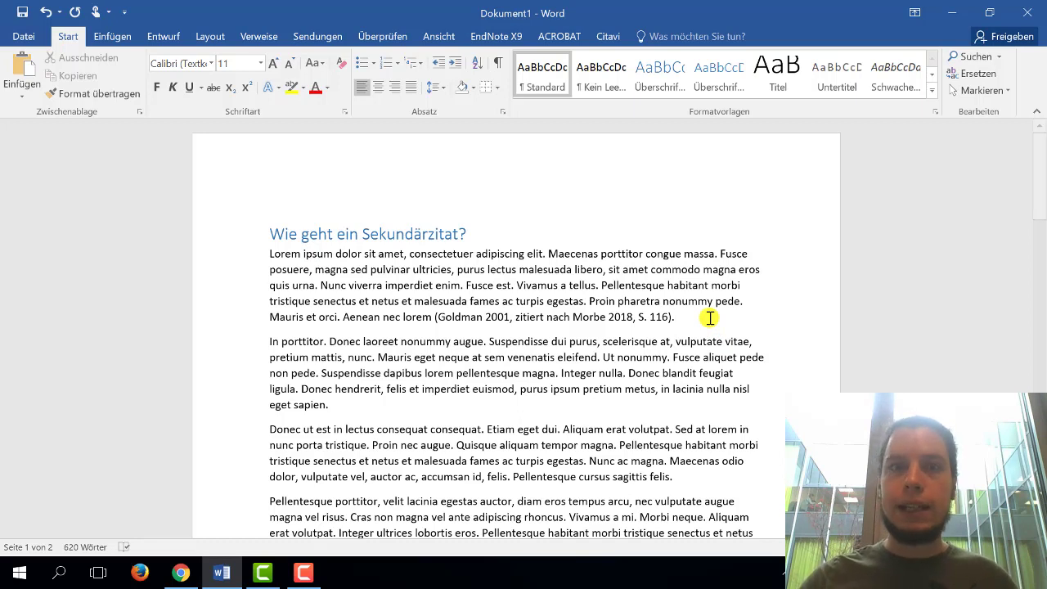
left_click_drag(436, 315, 508, 317)
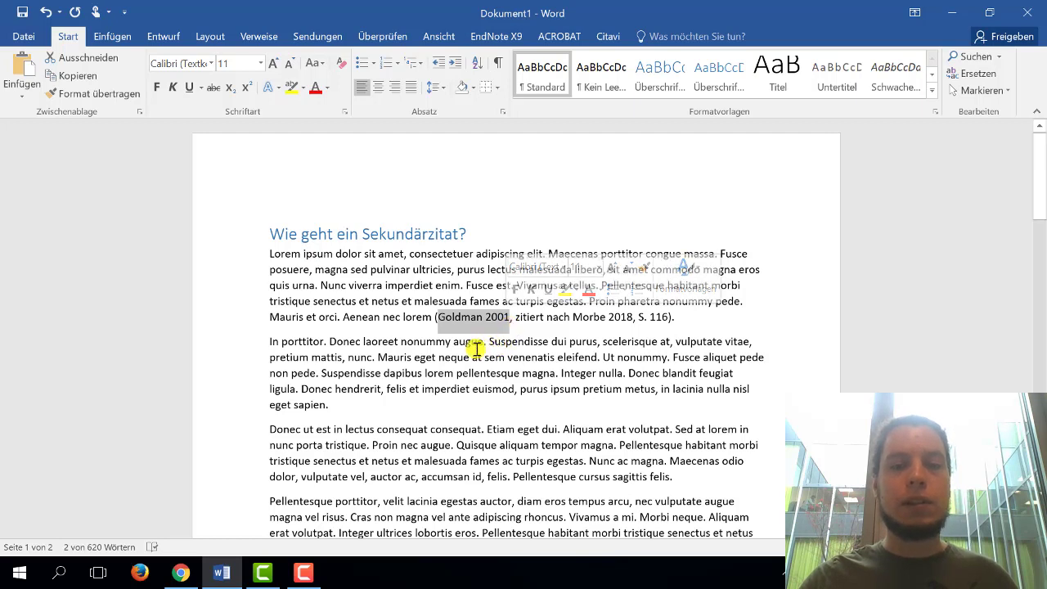
left_click(576, 317)
left_click_drag(572, 316, 661, 319)
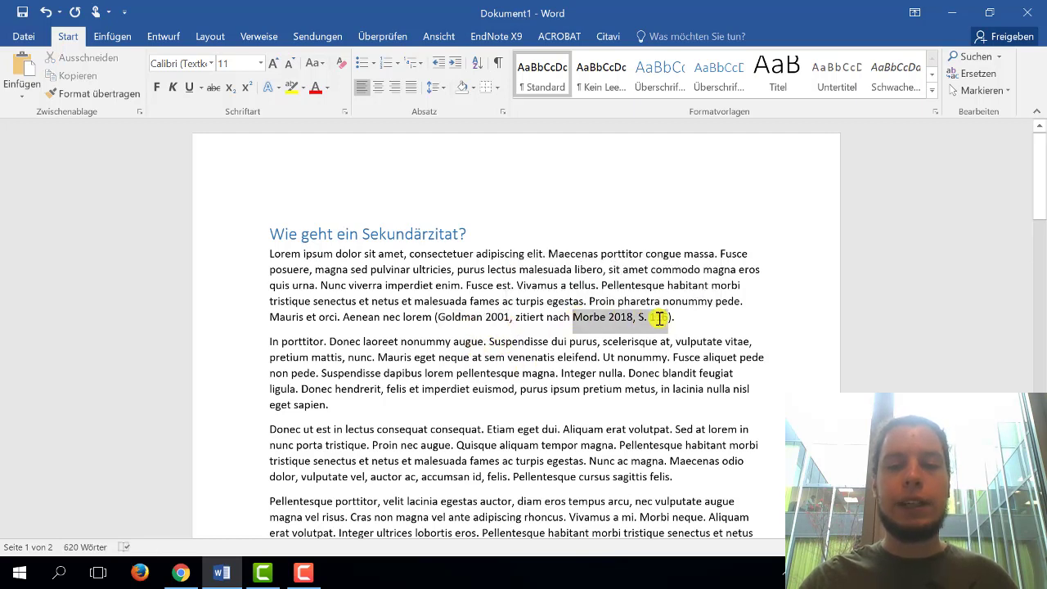
left_click(689, 322)
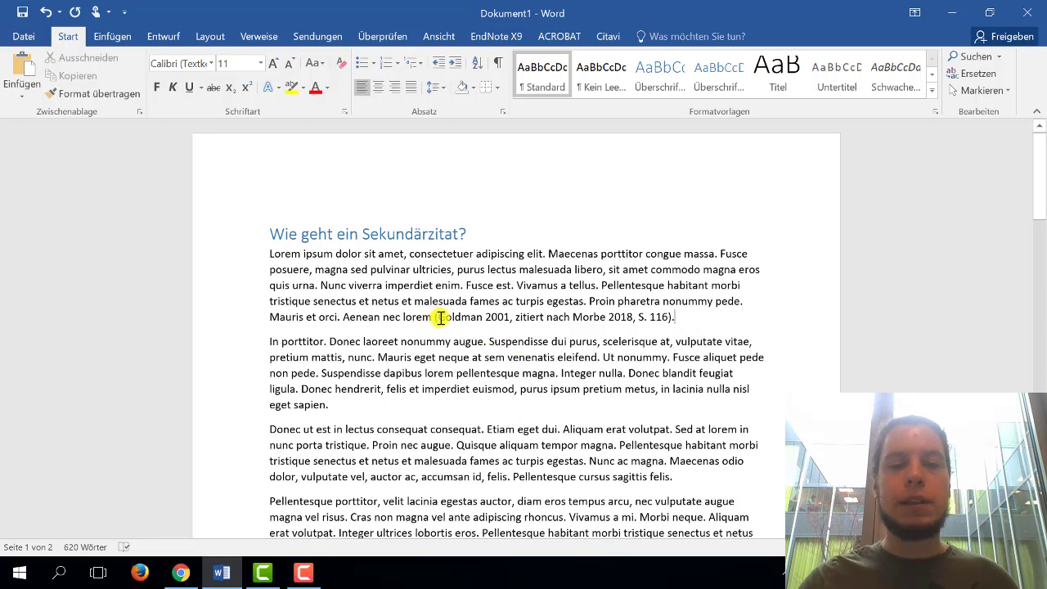
left_click_drag(437, 318, 509, 319)
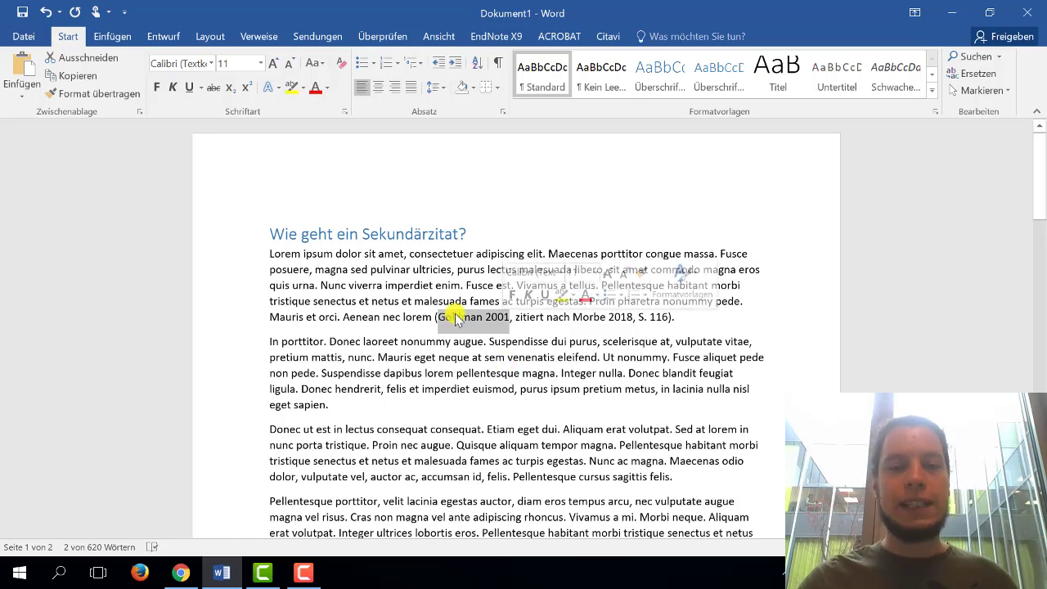
double_click(598, 319)
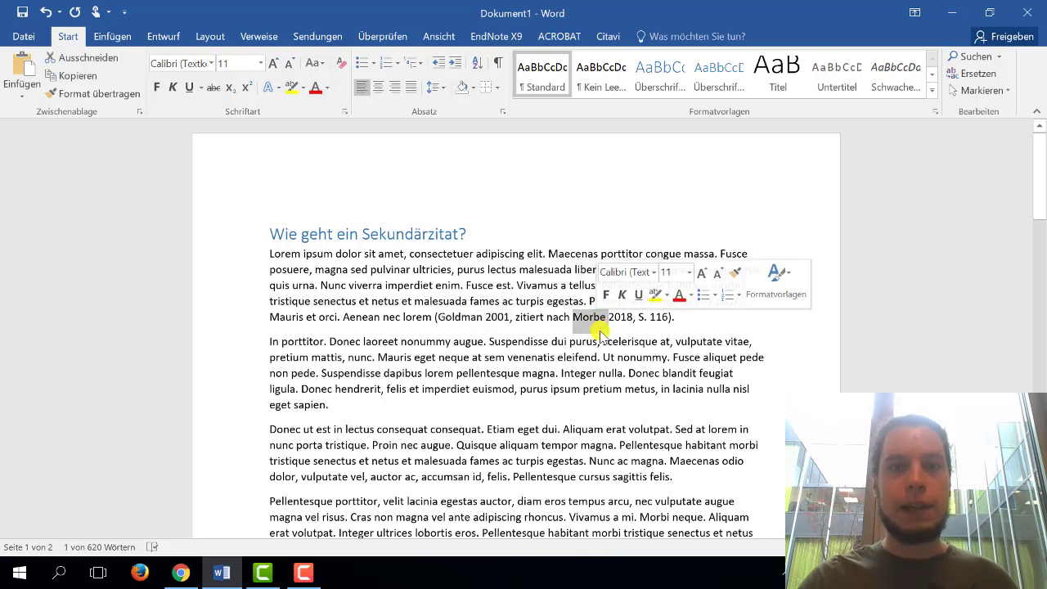